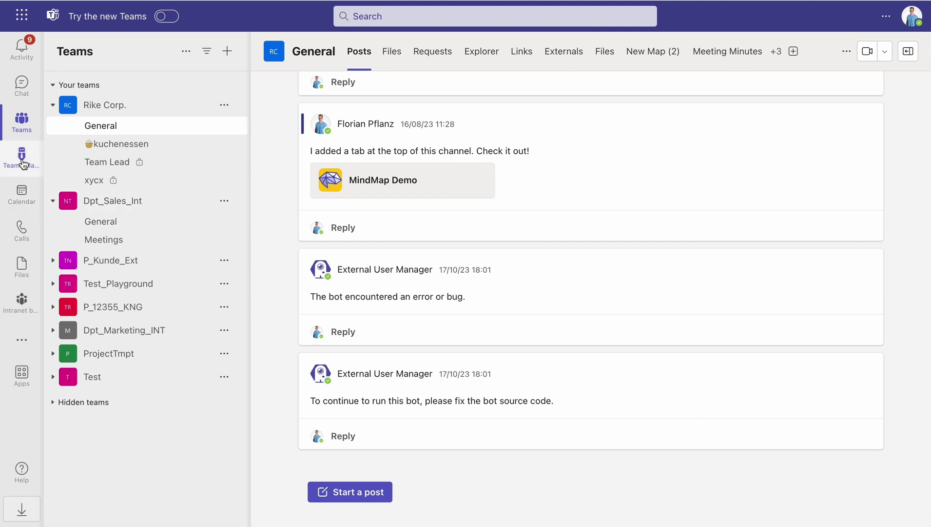
- Open Teams Manager's Settings from the app menu and go to Lifecycle management
left_click(22, 158)
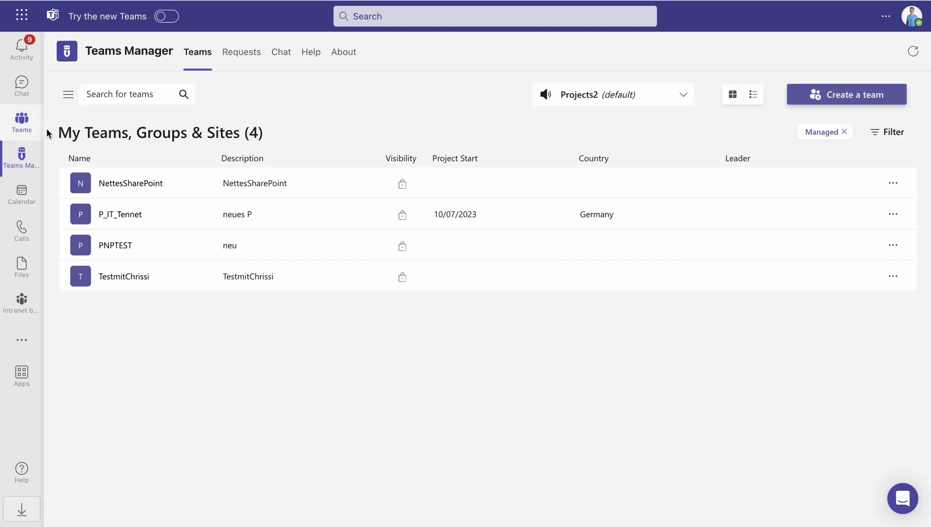
left_click(69, 95)
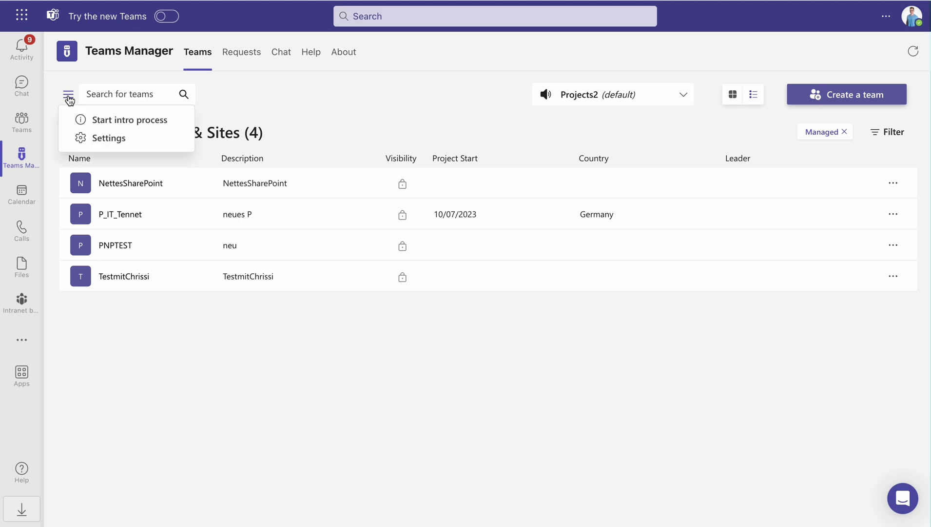
left_click(81, 139)
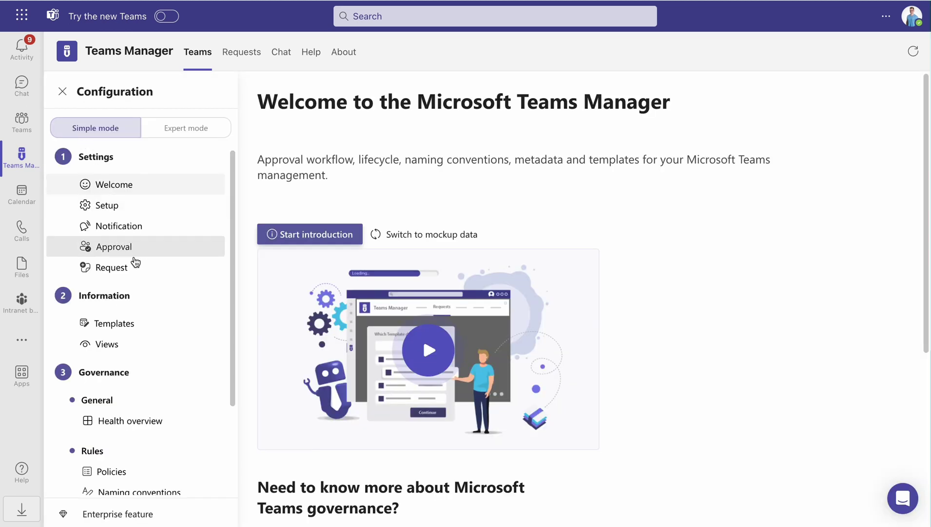
scroll(138, 291, "down", 3)
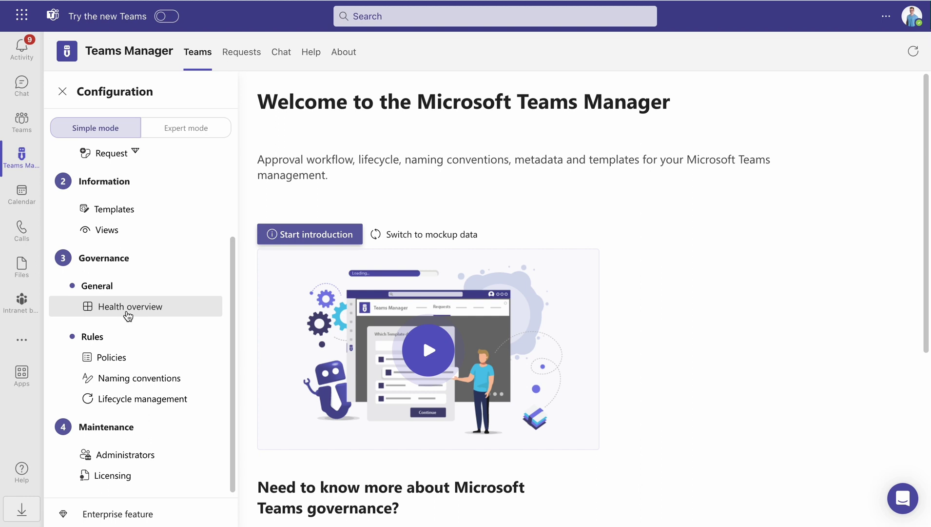
left_click(104, 403)
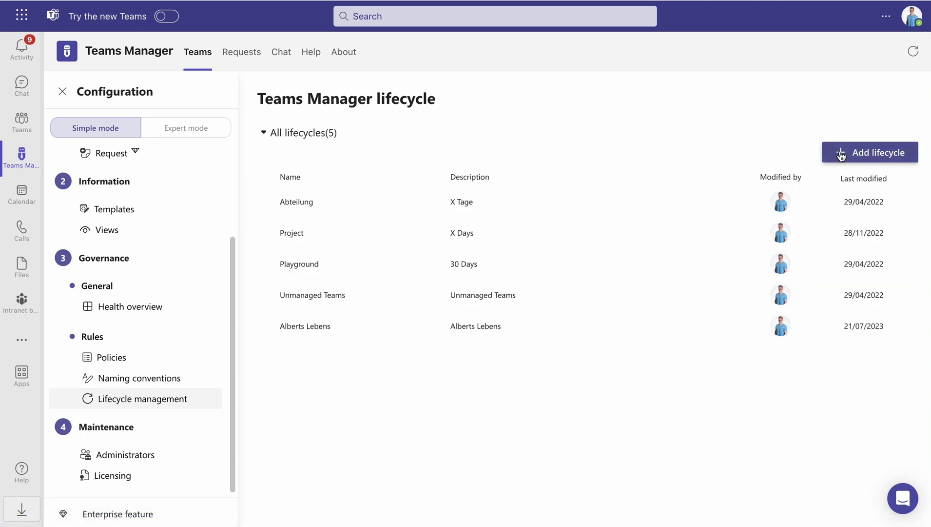
- Add a lifecycle named 'Marketing Project' with the description 'Lifecycle for a MP'
left_click(843, 153)
left_click(416, 177)
type("Marketing Project")
left_click(404, 198)
type("Lifecycle for a MP")
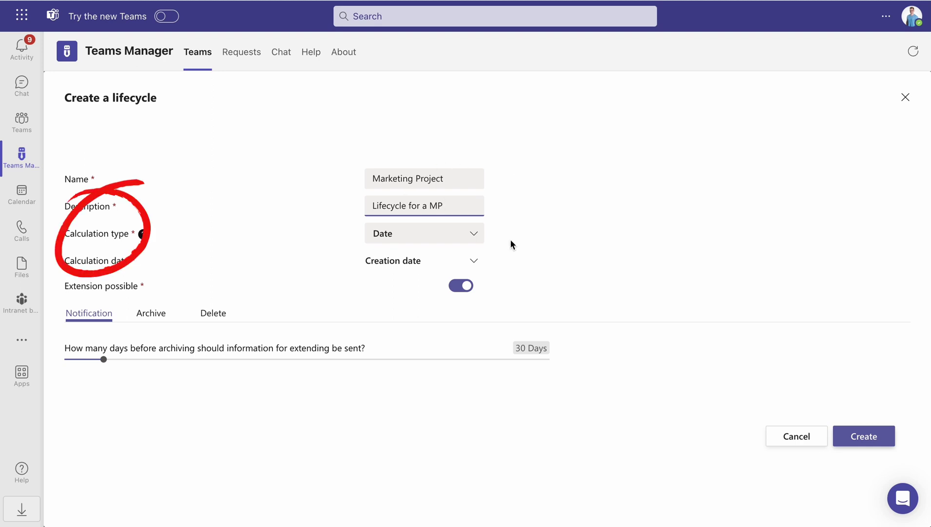
left_click(476, 238)
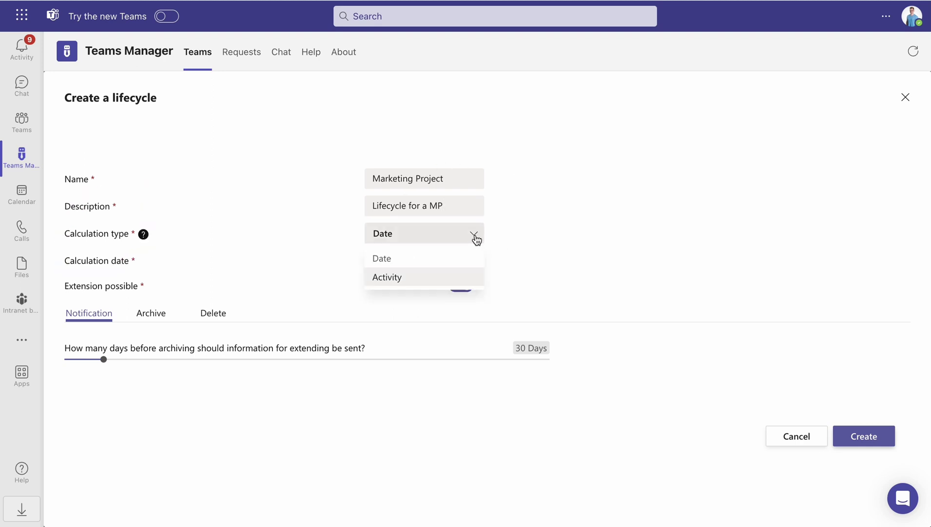
left_click(385, 259)
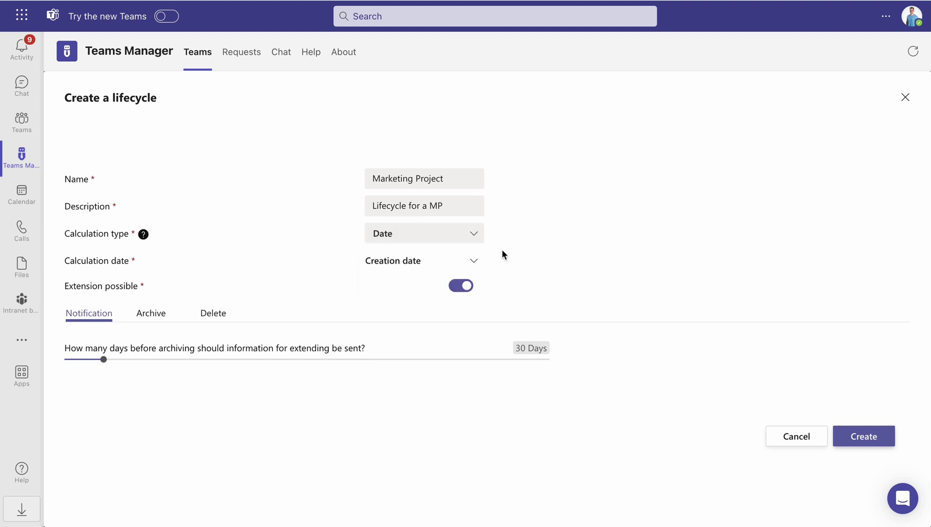
left_click(475, 265)
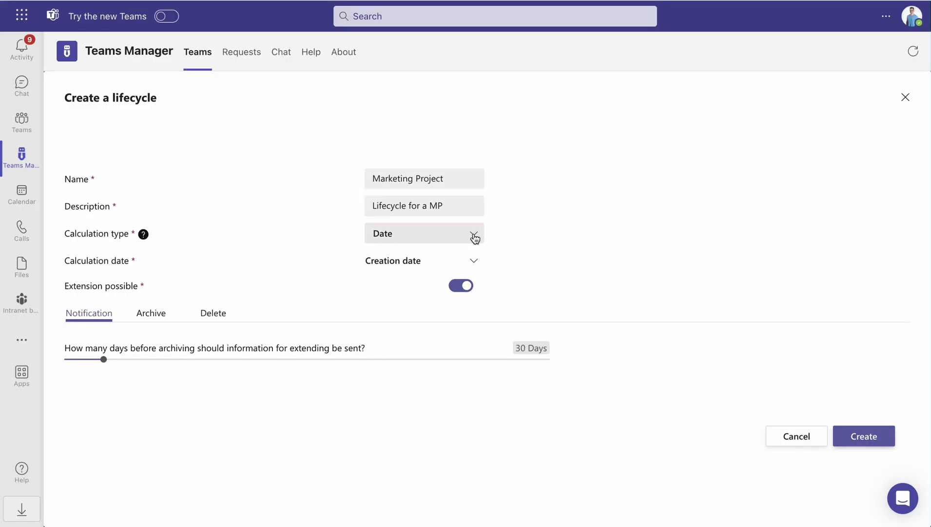
left_click(473, 234)
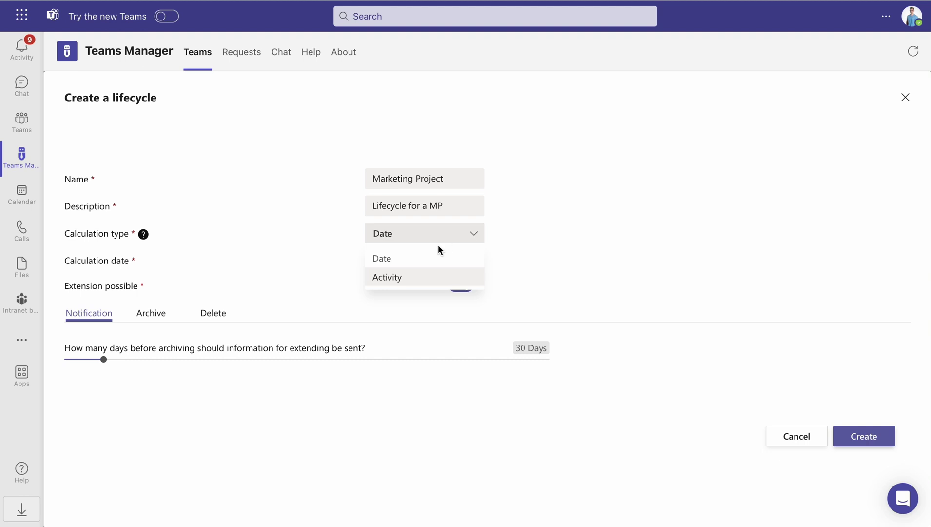
left_click(387, 278)
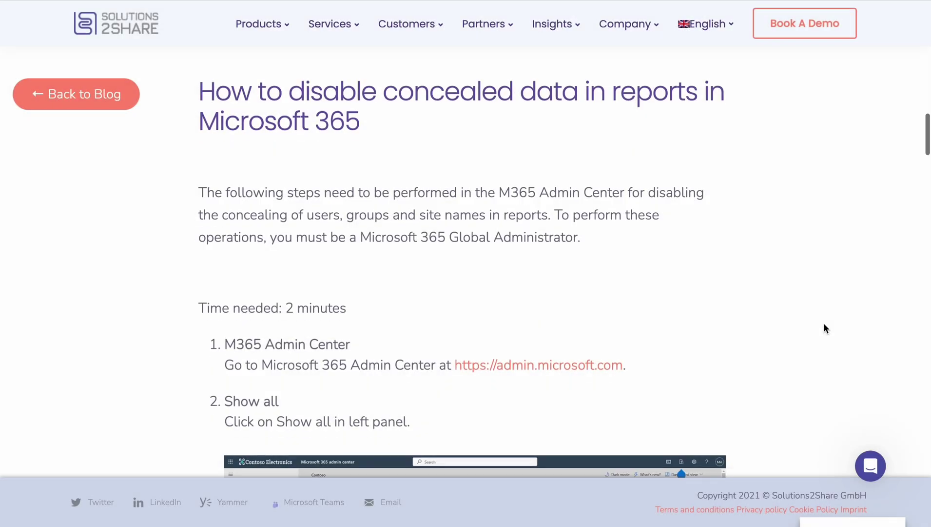
scroll(824, 323, "down", 1)
scroll(825, 323, "down", 3)
scroll(825, 323, "down", 4)
scroll(825, 323, "down", 2)
scroll(825, 324, "down", 2)
scroll(824, 323, "down", 2)
scroll(824, 323, "down", 2)
scroll(825, 324, "down", 3)
scroll(824, 323, "down", 2)
scroll(825, 323, "down", 3)
scroll(825, 323, "down", 2)
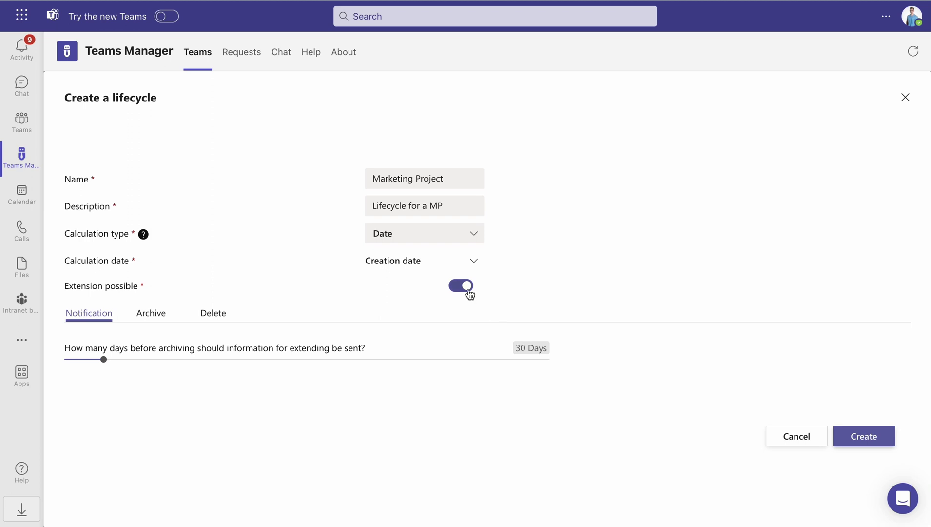
left_click(469, 288)
left_click(468, 287)
- Adjust the pre-archive notification days, then set archiving to 30 days on the Archive tab
mouse_move(104, 360)
left_mouse_down()
mouse_move(82, 361)
mouse_move(225, 372)
mouse_move(146, 363)
left_mouse_up()
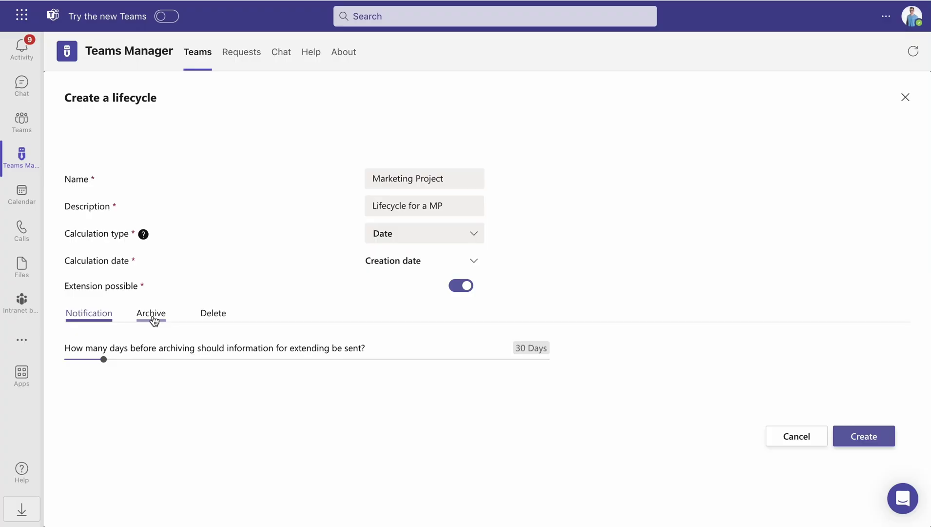
left_click(151, 315)
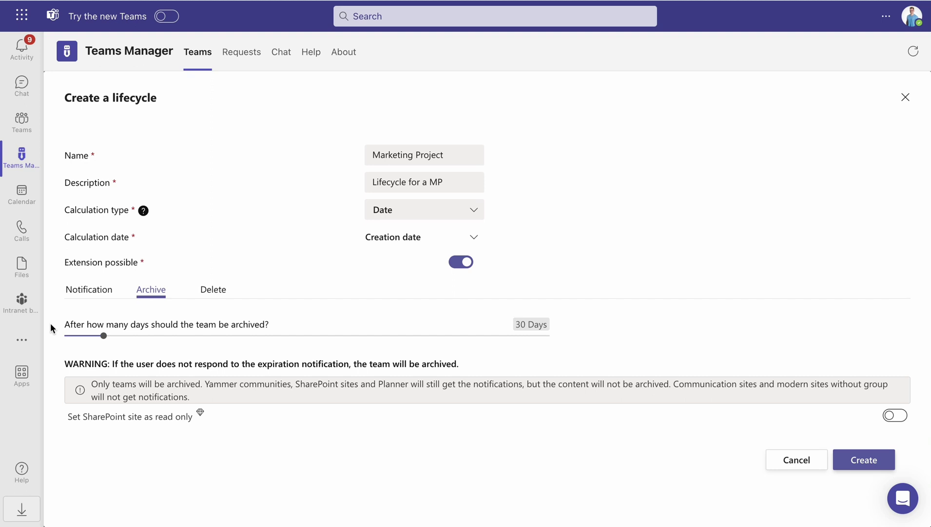
mouse_move(104, 336)
left_mouse_down()
mouse_move(126, 335)
mouse_move(105, 343)
left_mouse_up()
- Make the SharePoint site read-only on archive and enable deletion 100 days after archiving
left_click(894, 415)
left_click(214, 291)
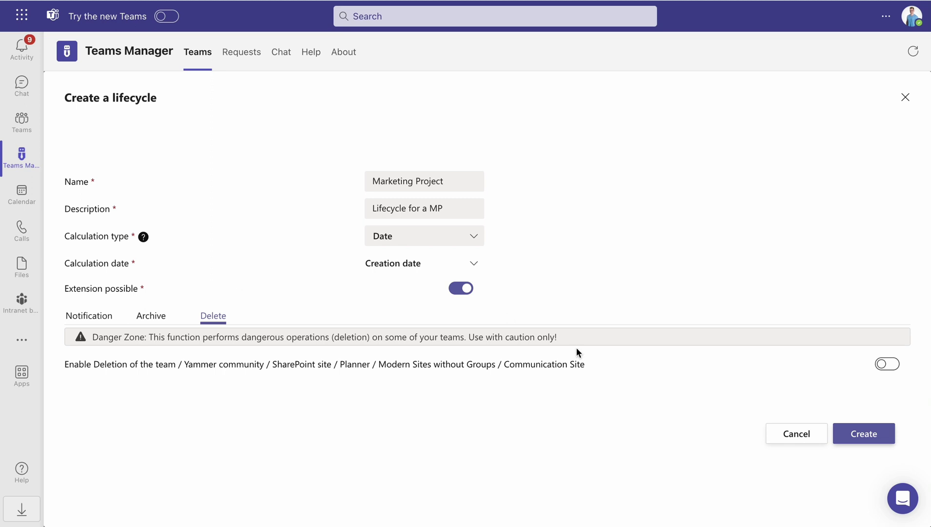
left_click(887, 364)
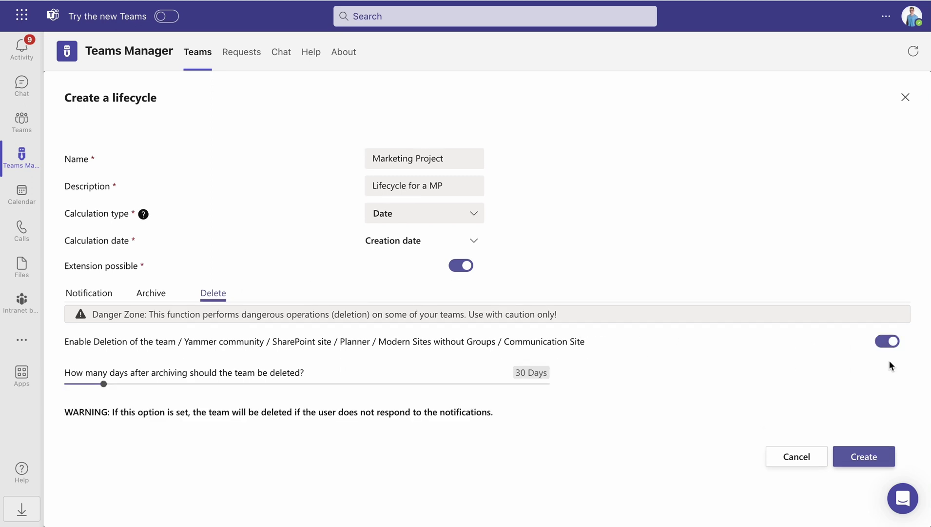
left_click(106, 384)
left_click_drag(106, 384, 198, 383)
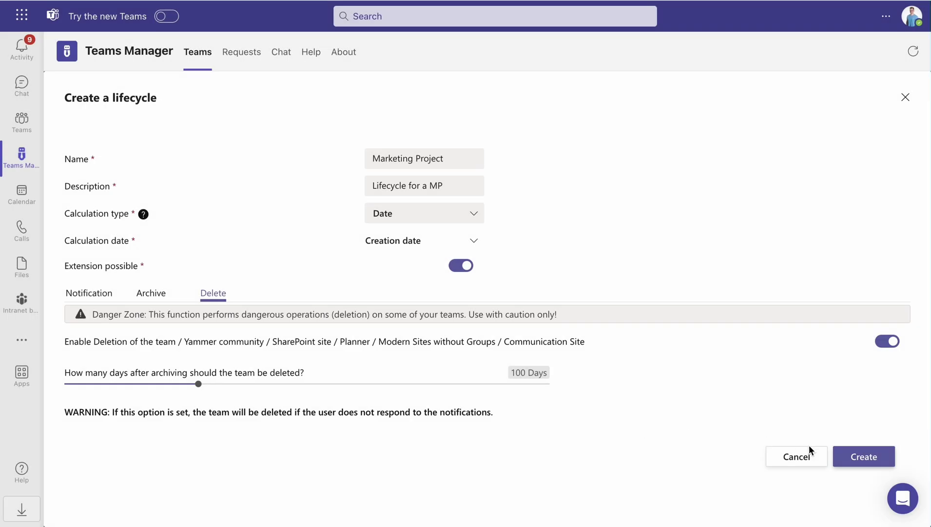
- Create the Marketing Project lifecycle
left_click(871, 460)
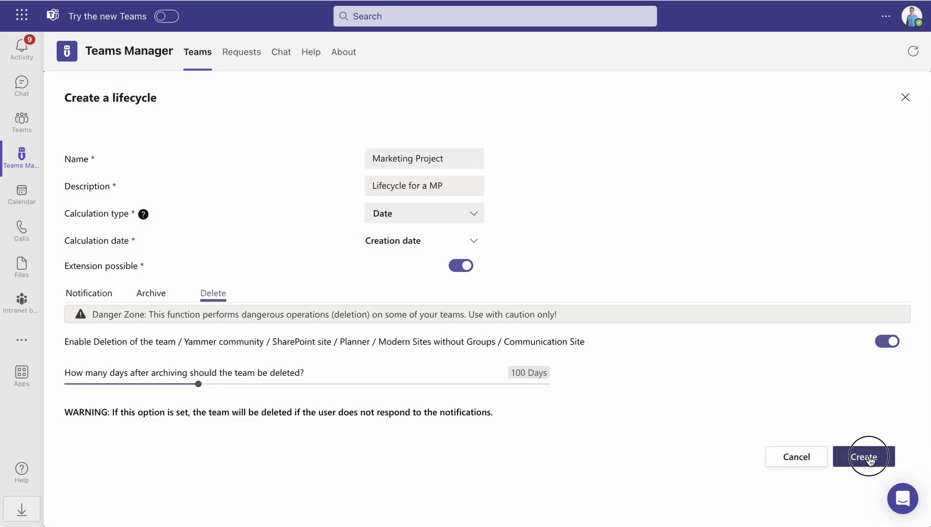